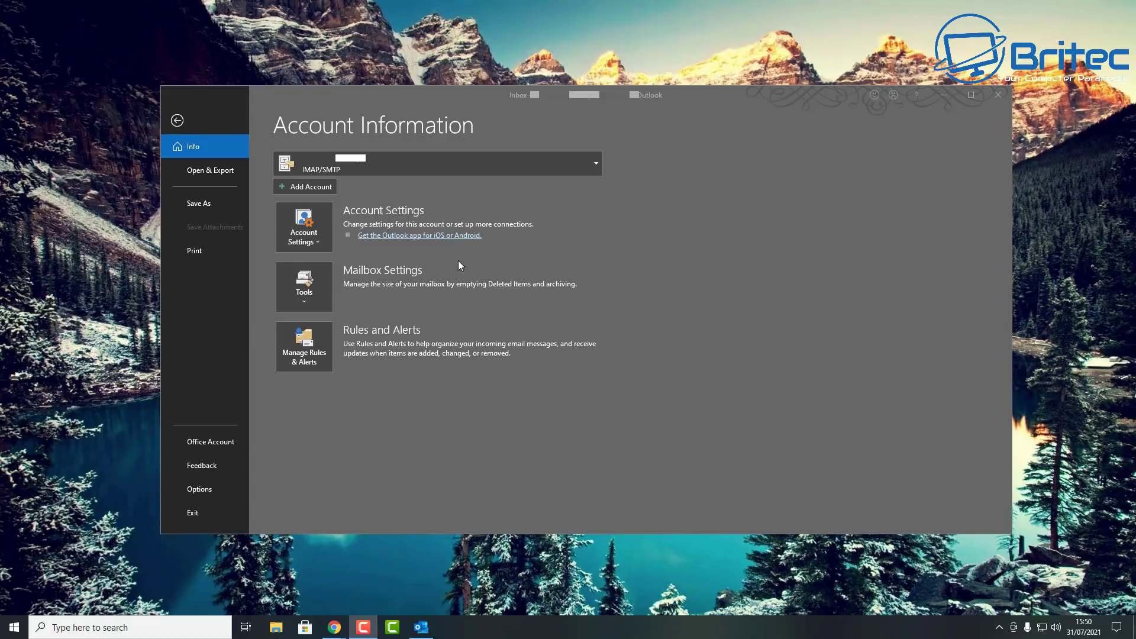
Step: Close the Outlook account information window to reveal what is behind it
{"action": "left_click", "coordinate": [1001, 100]}
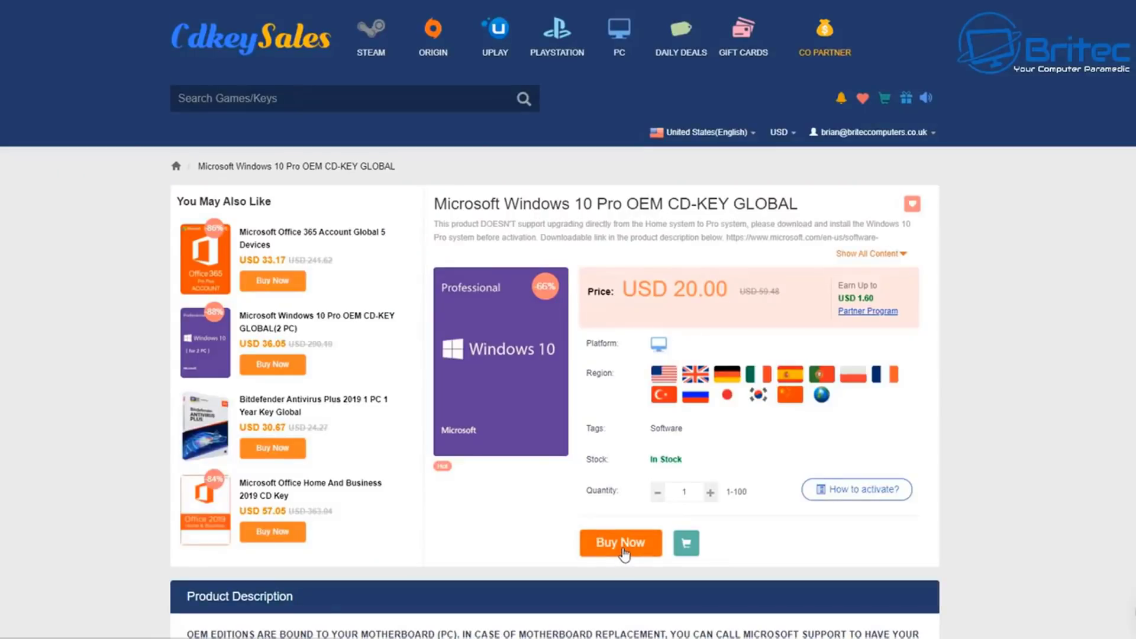
Step: Buy the Windows 10 Pro OEM key with promo code BR09 and submit the order at GBP 11.38
{"action": "left_click", "coordinate": [624, 554]}
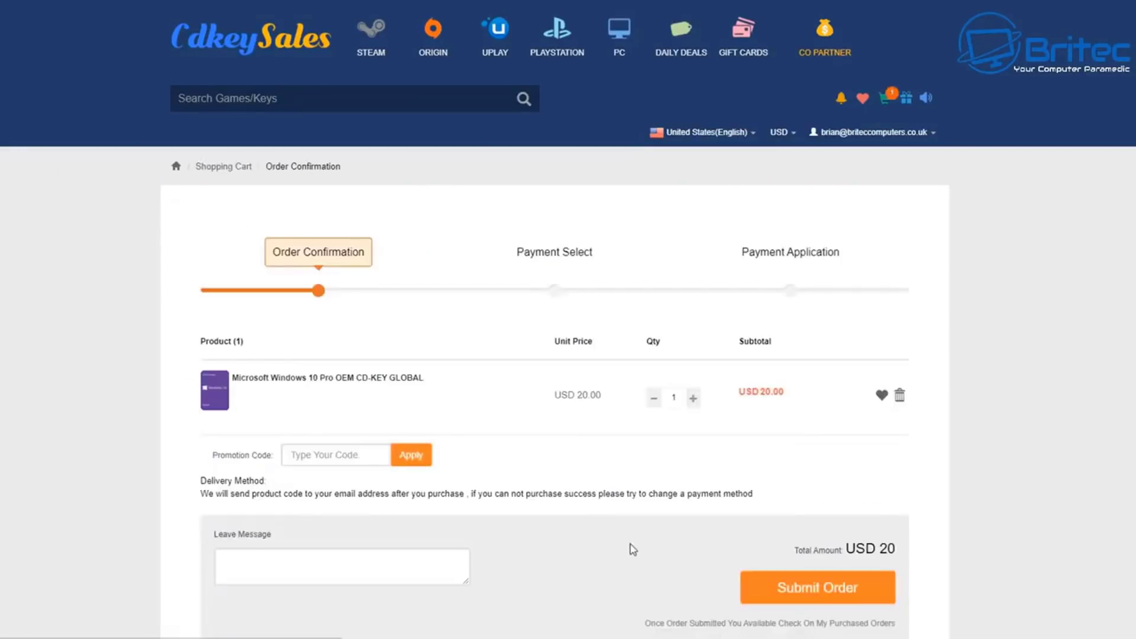
{"action": "left_click", "coordinate": [371, 449]}
{"action": "type", "text": "BR"}
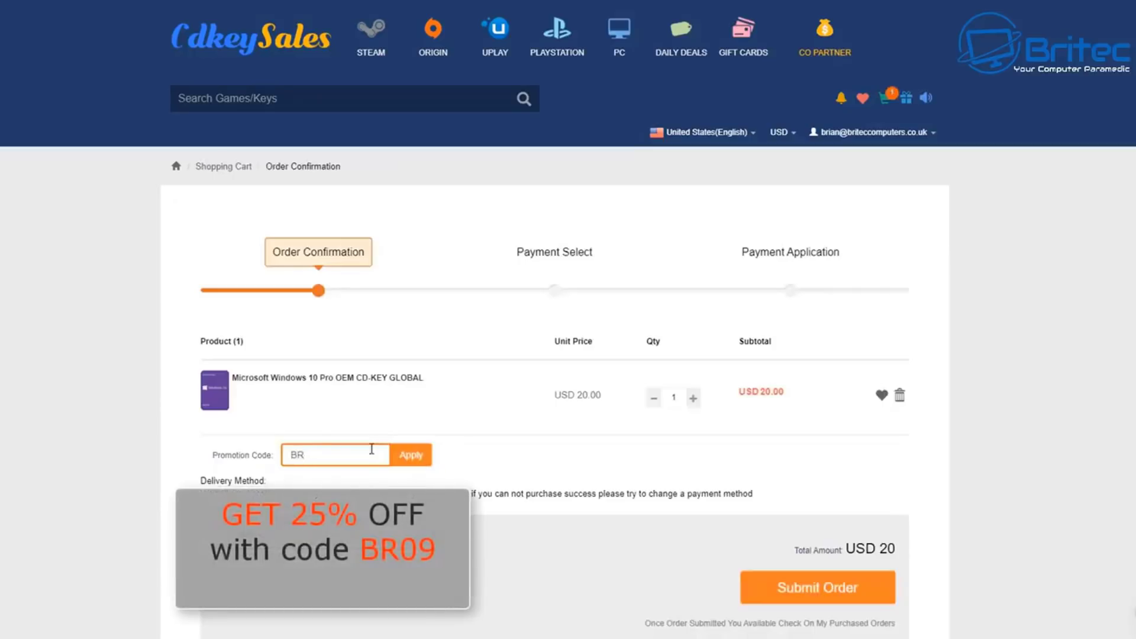
{"action": "type", "text": "09"}
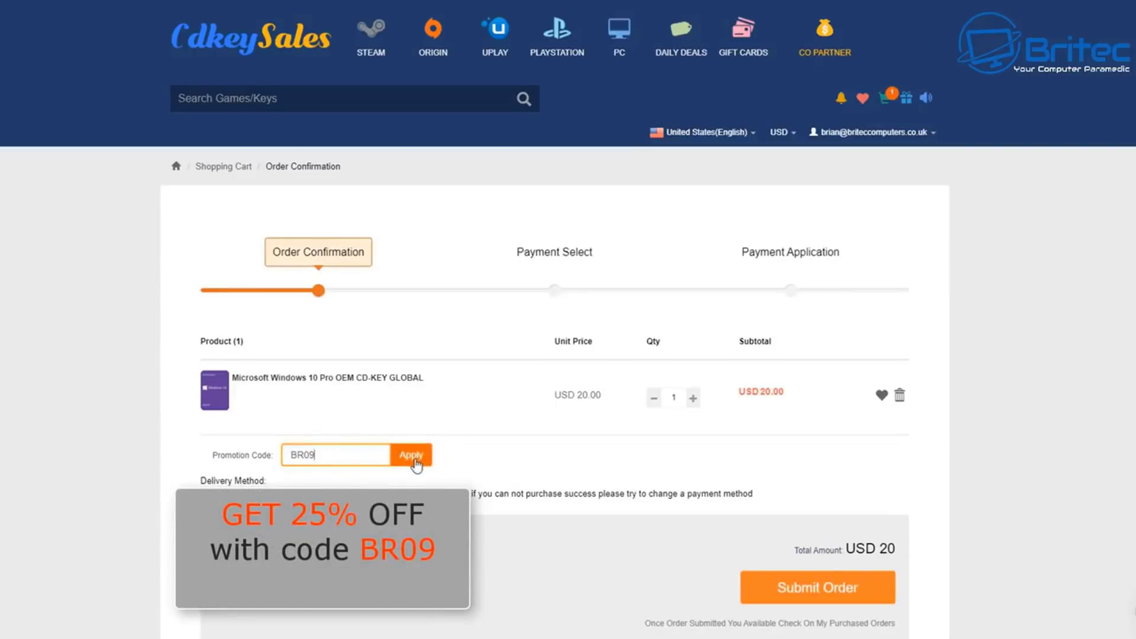
{"action": "left_click", "coordinate": [409, 457]}
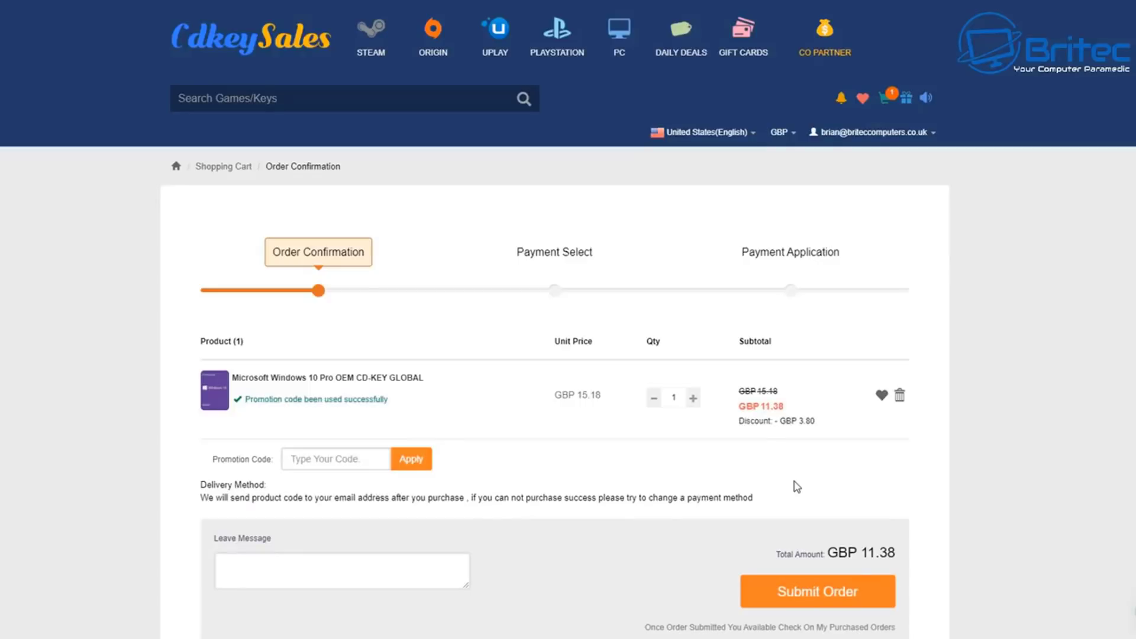
{"action": "left_click", "coordinate": [820, 603]}
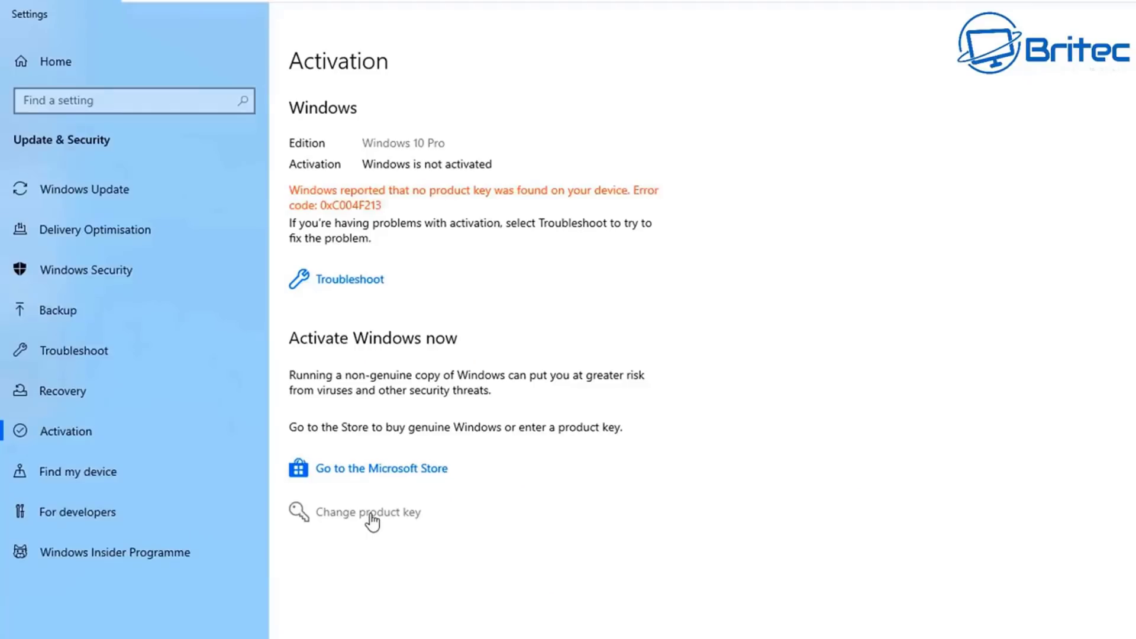
Step: Paste a new product key into Windows Settings and activate Windows 10 Pro with it
{"action": "left_click", "coordinate": [372, 513]}
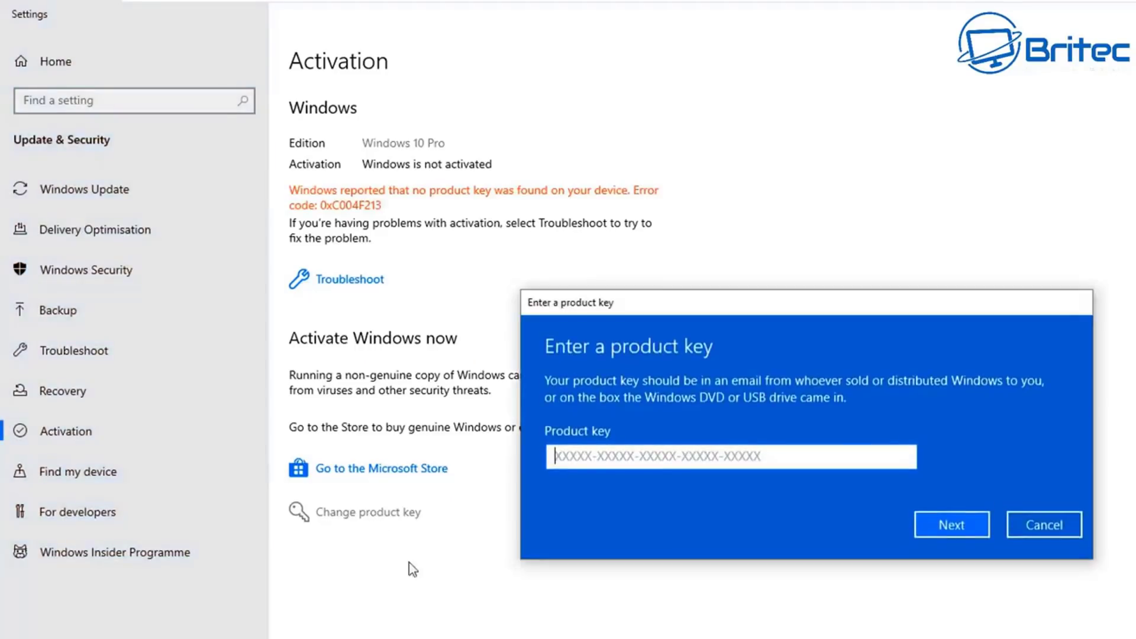
{"action": "key", "text": "ctrl+v"}
{"action": "key", "text": "Return"}
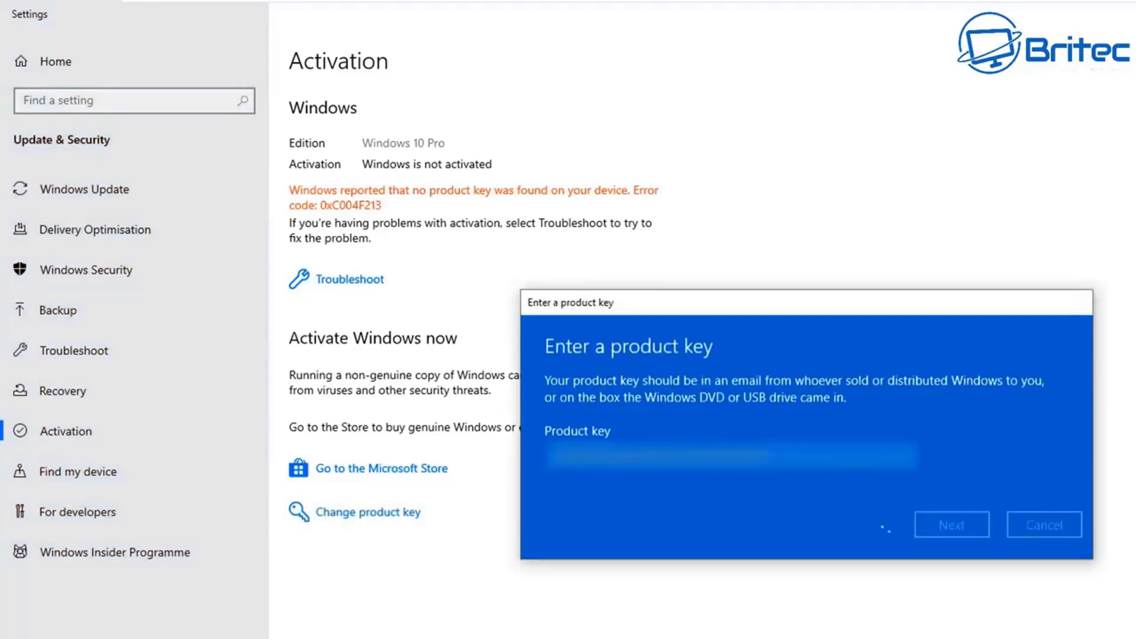
{"action": "key", "text": "Return"}
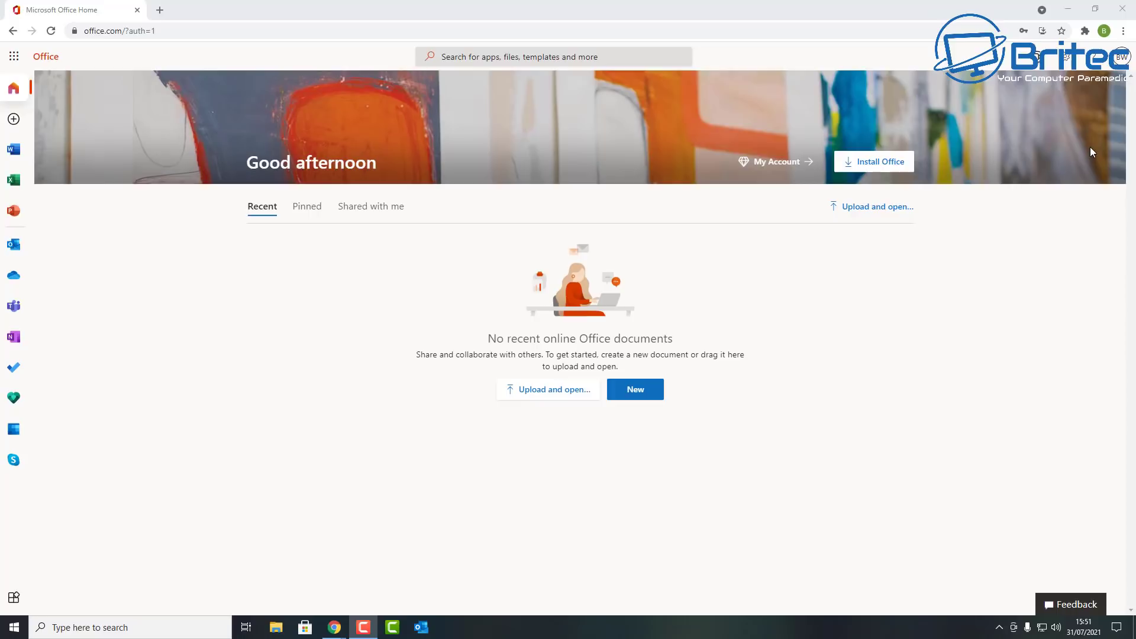
Step: Begin the Install Office flow from the signed-in Office.com home page
{"action": "left_click", "coordinate": [892, 170]}
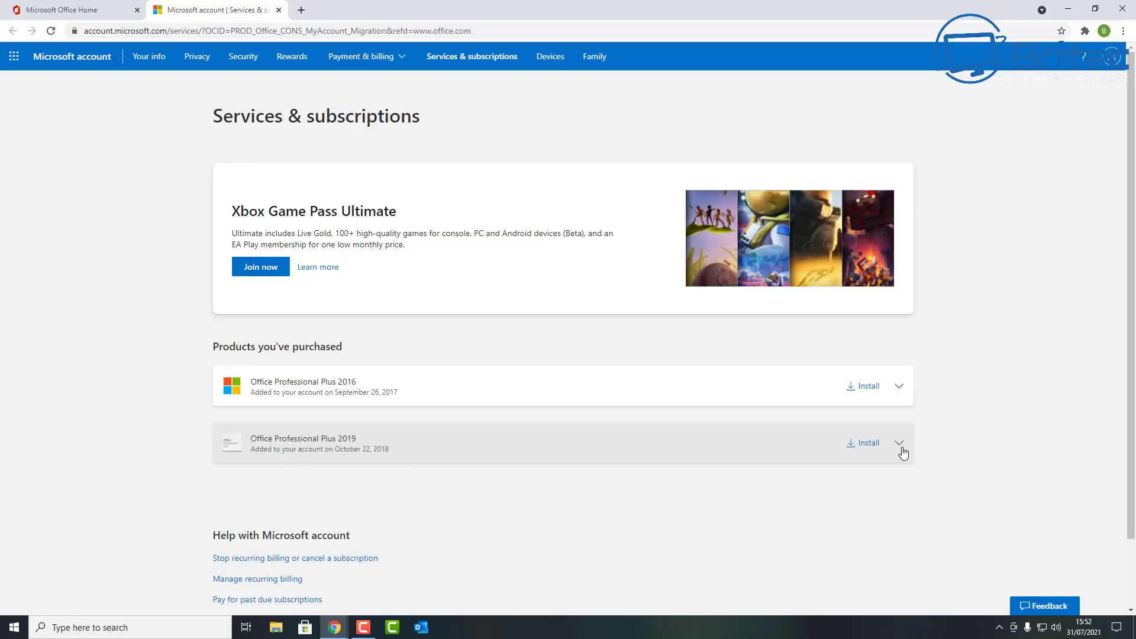
Step: Request the Offline installer version of Office Professional Plus 2019 and start its download
{"action": "left_click", "coordinate": [870, 447]}
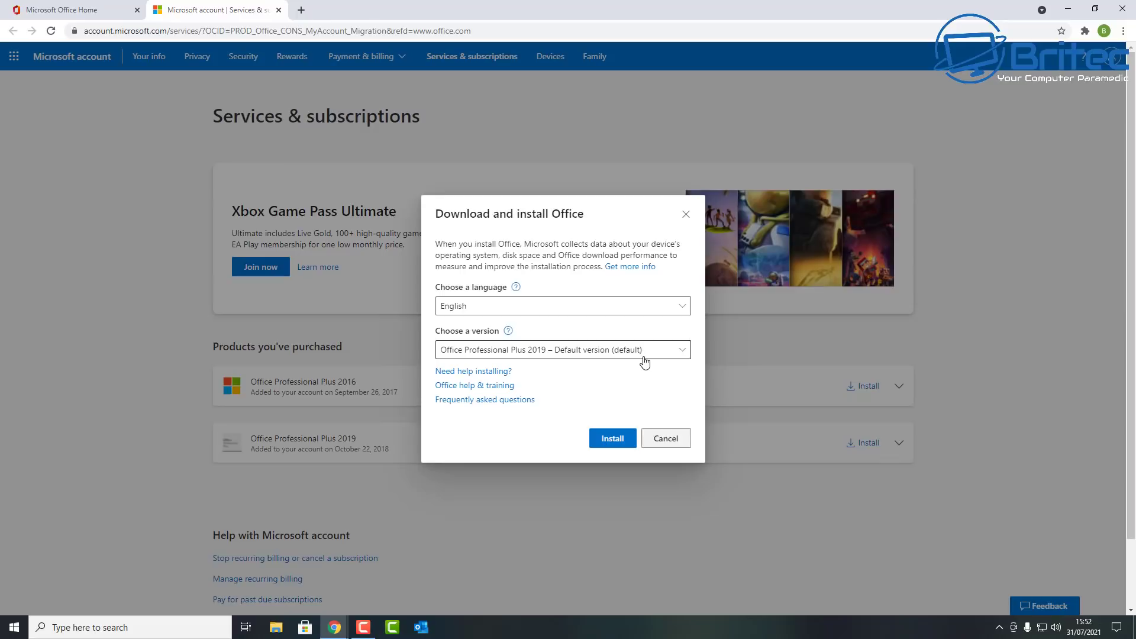
{"action": "left_click", "coordinate": [619, 442]}
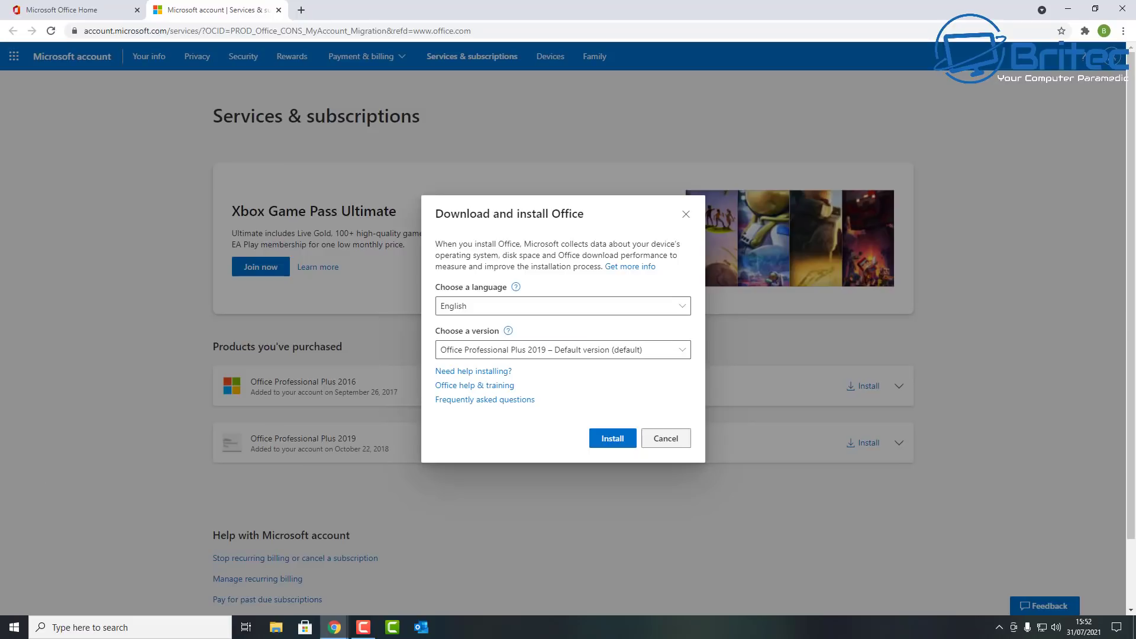
{"action": "left_click", "coordinate": [683, 354]}
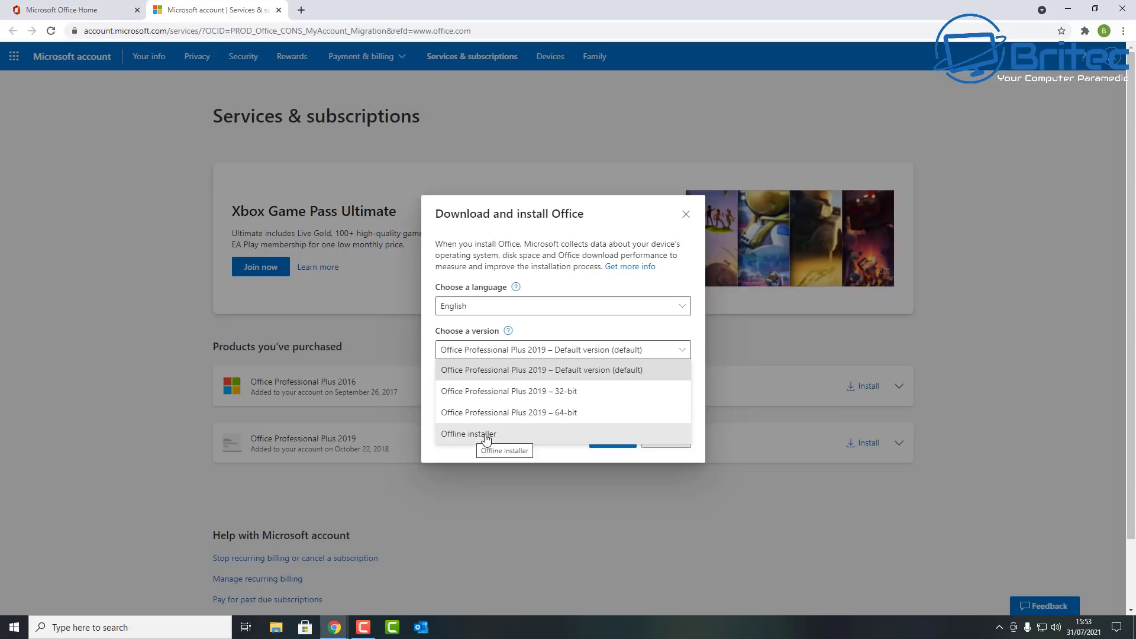
{"action": "left_click", "coordinate": [486, 434]}
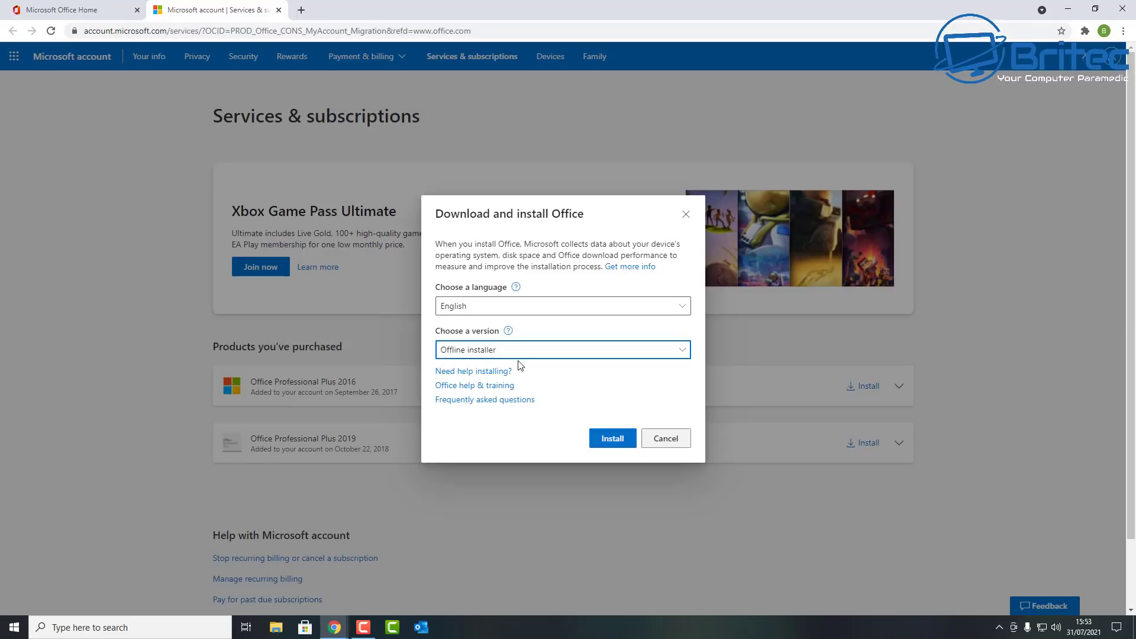
{"action": "left_click", "coordinate": [617, 441]}
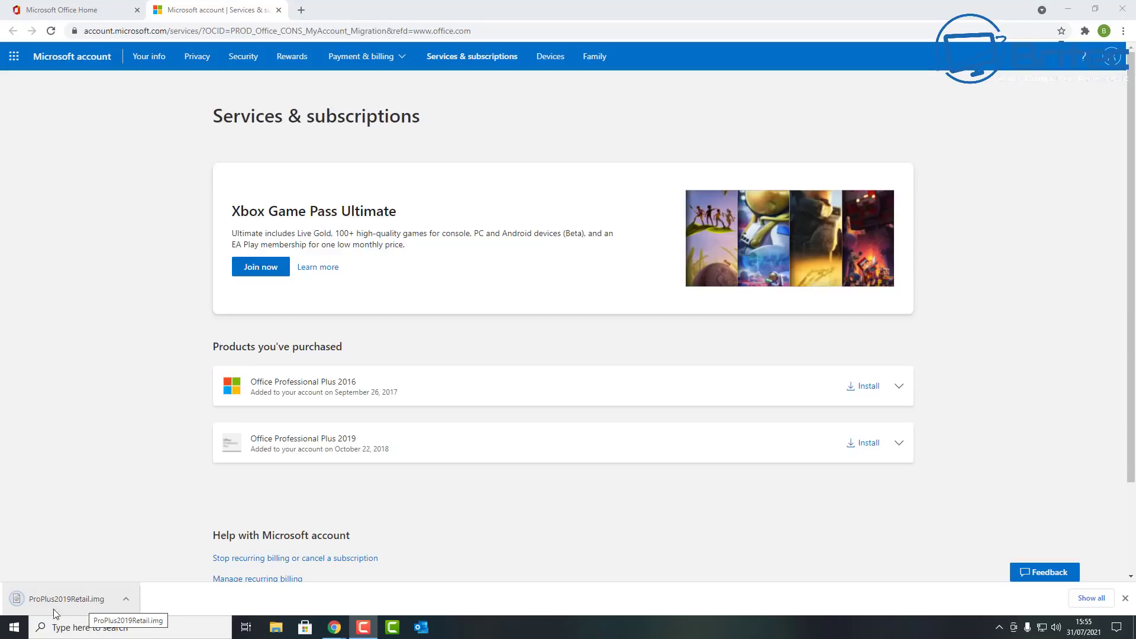
Step: Reveal the 4.19 GB ProPlus2019Retail.img in its Office 2019 folder and minimize Chrome
{"action": "right_click", "coordinate": [66, 603]}
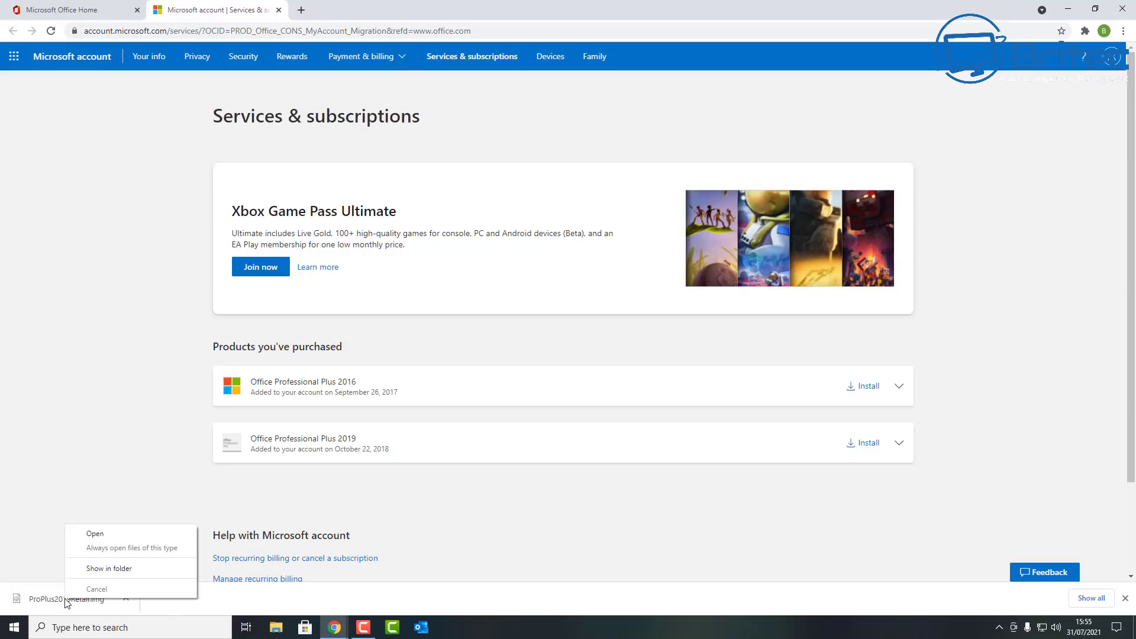
{"action": "left_click", "coordinate": [112, 571]}
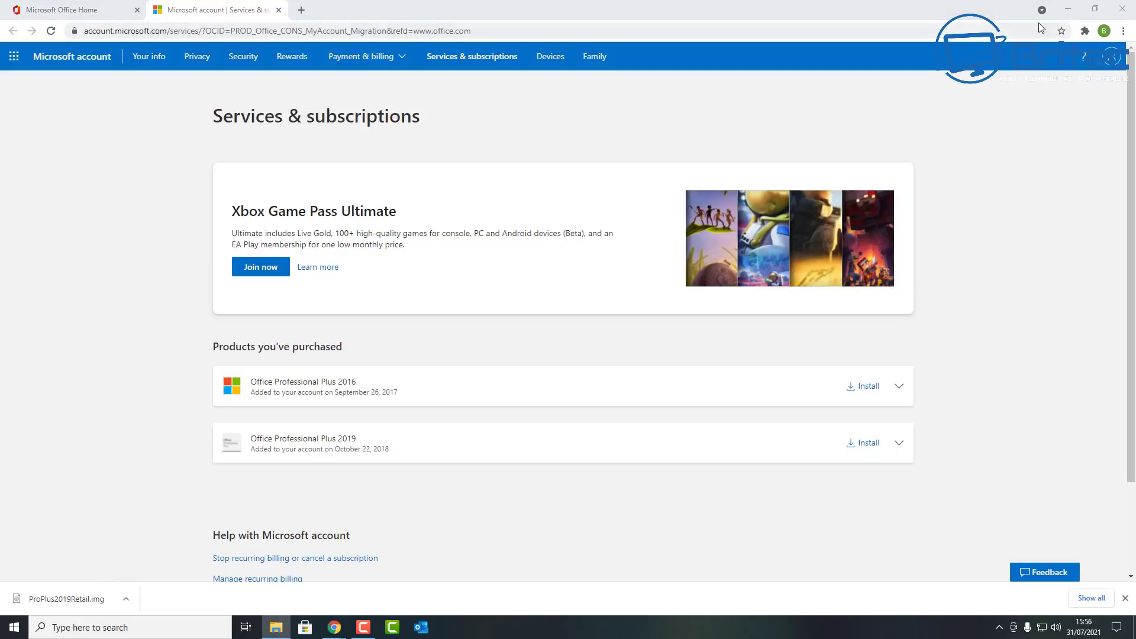
{"action": "left_click", "coordinate": [1068, 15]}
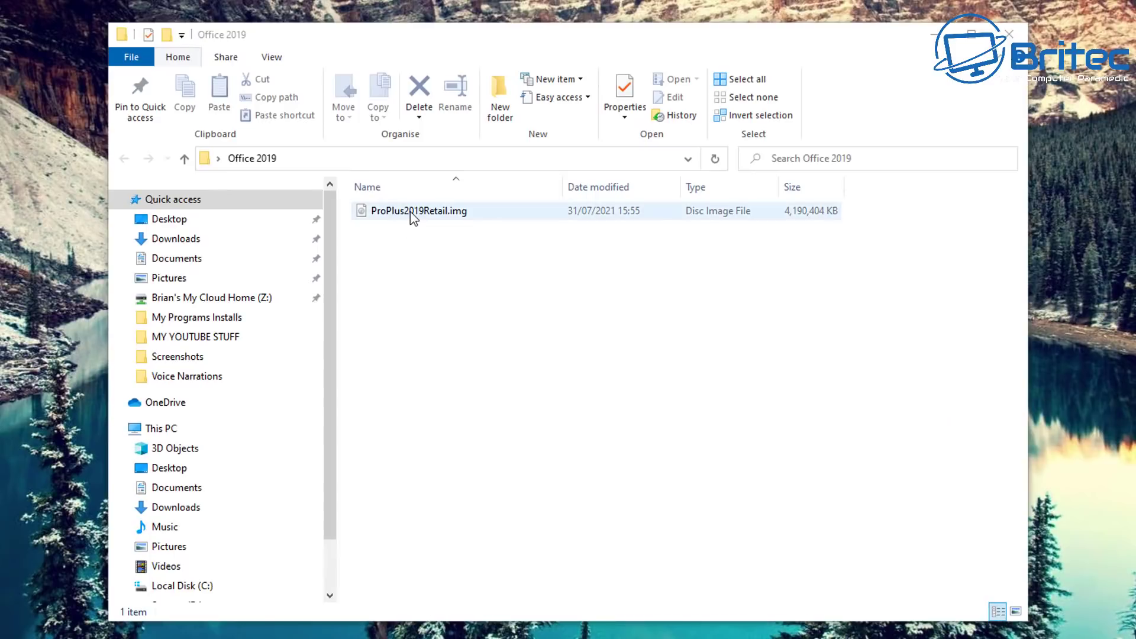
Step: Mount ProPlus2019Retail.img as a drive from its context menu
{"action": "right_click", "coordinate": [410, 212]}
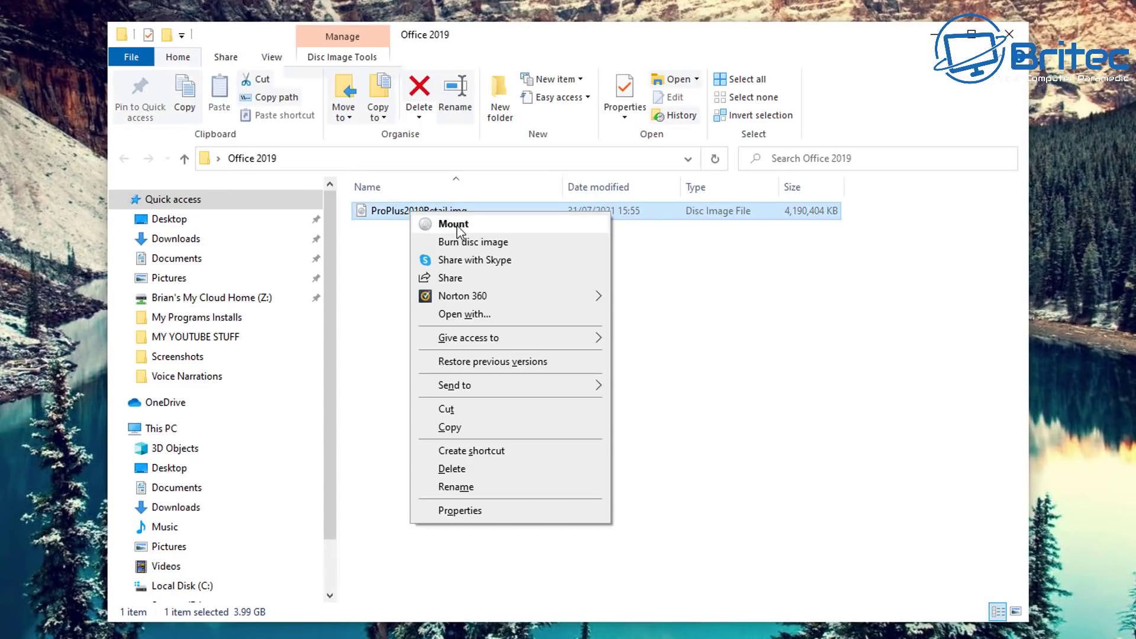
{"action": "left_click", "coordinate": [457, 225]}
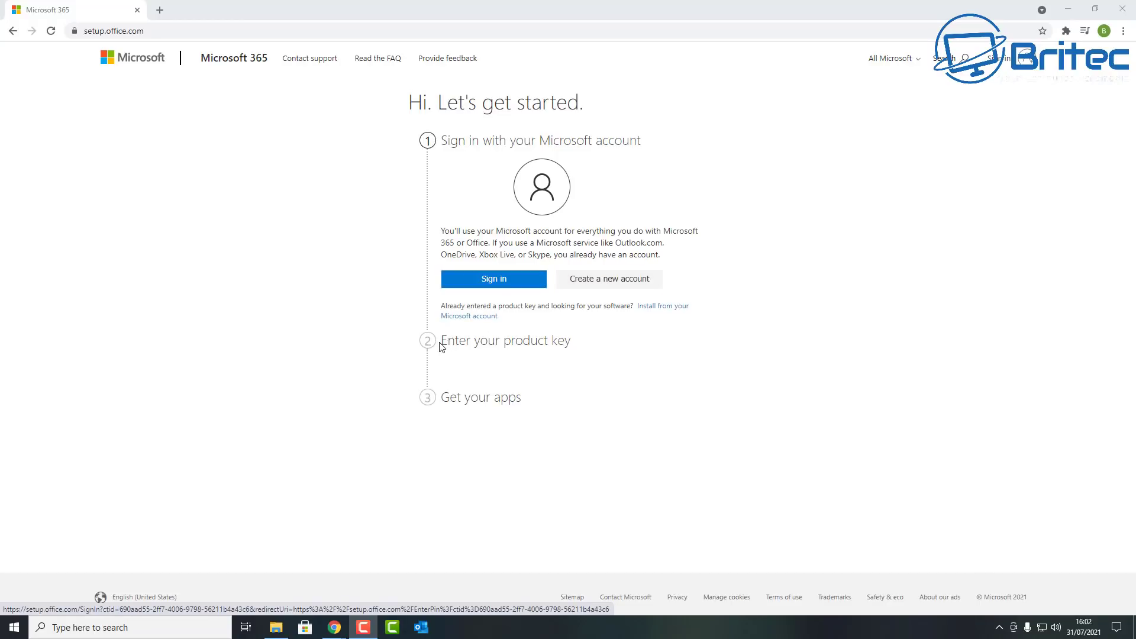
Step: Highlight the 'Enter your product key' heading and sign in to the Microsoft account
{"action": "left_click_drag", "start_coordinate": [442, 339], "coordinate": [578, 342]}
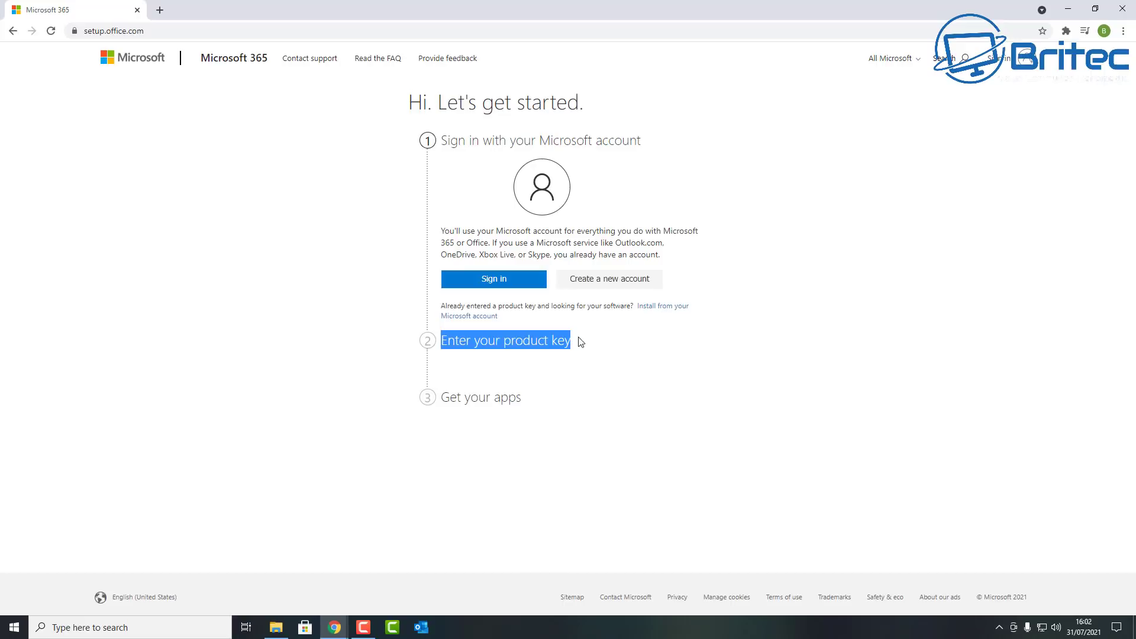
{"action": "left_click", "coordinate": [504, 283]}
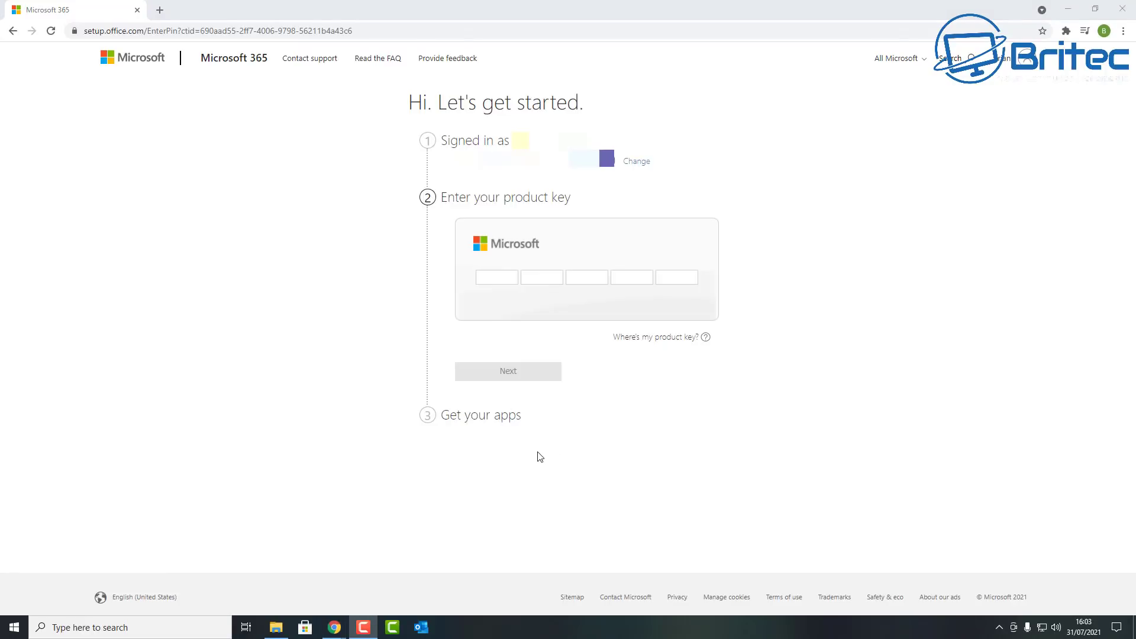
Step: Paste the product key into the setup key boxes
{"action": "left_click", "coordinate": [497, 277]}
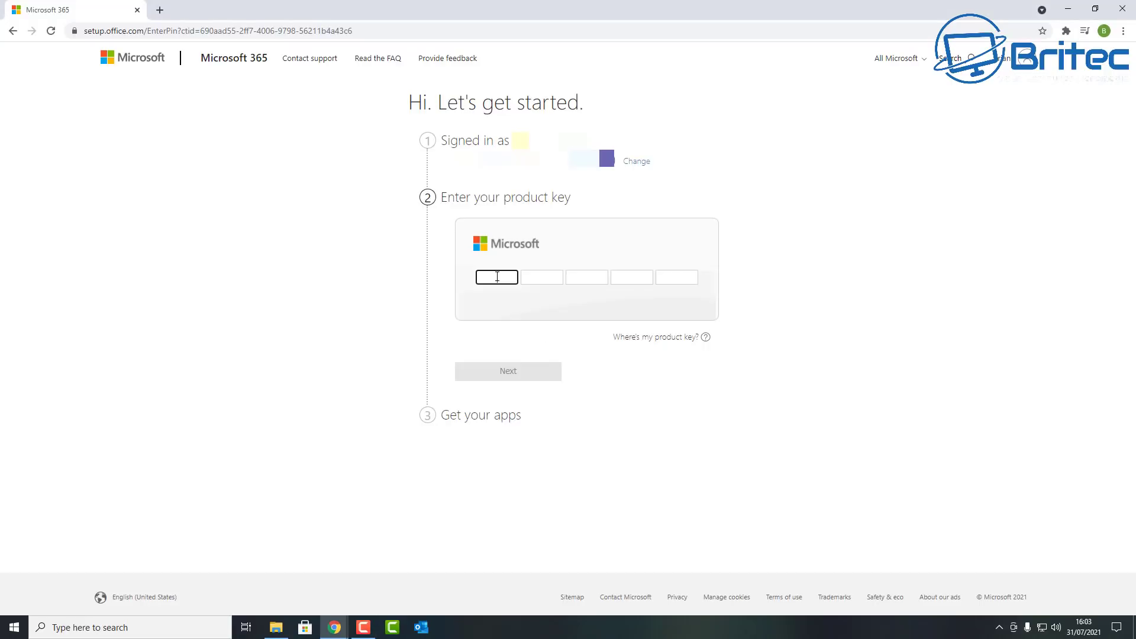
{"action": "right_click", "coordinate": [506, 277]}
{"action": "left_click", "coordinate": [535, 371]}
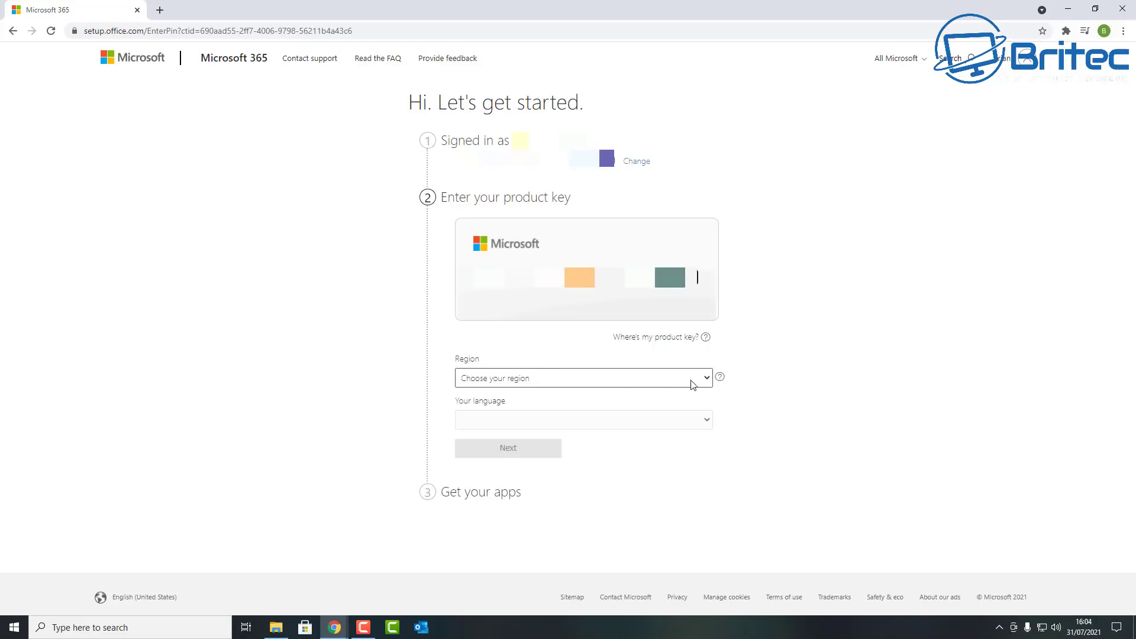
Step: Choose United Kingdom as region and English as language, then submit the key
{"action": "left_click", "coordinate": [705, 383]}
{"action": "scroll", "coordinate": [687, 250], "scroll_direction": "down", "scroll_amount": 1}
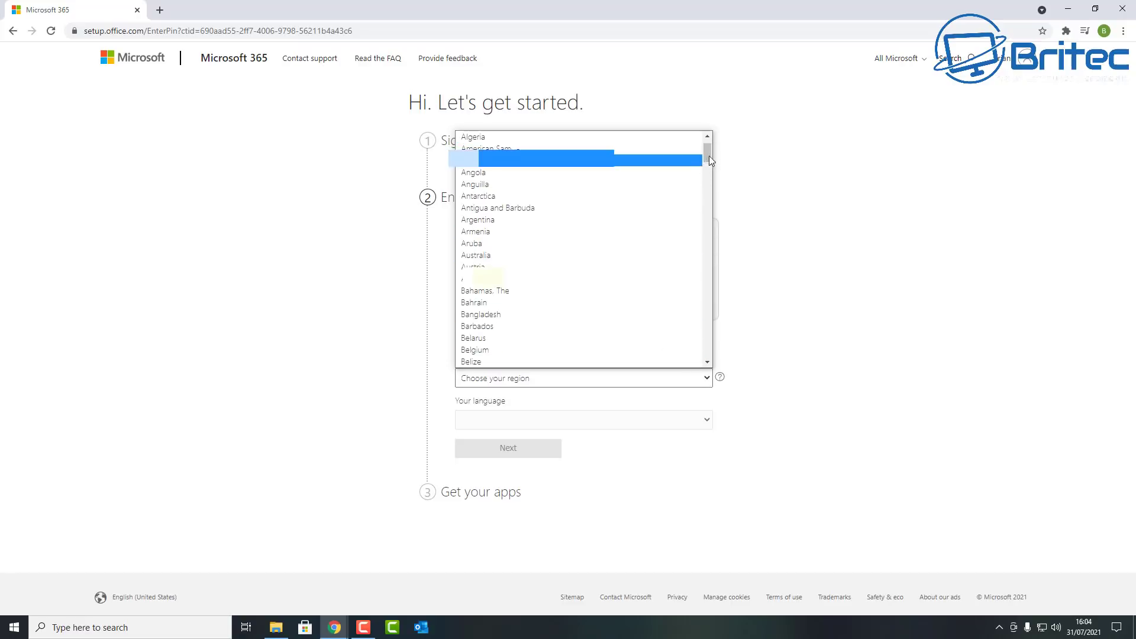
{"action": "left_click_drag", "start_coordinate": [707, 153], "coordinate": [701, 338]}
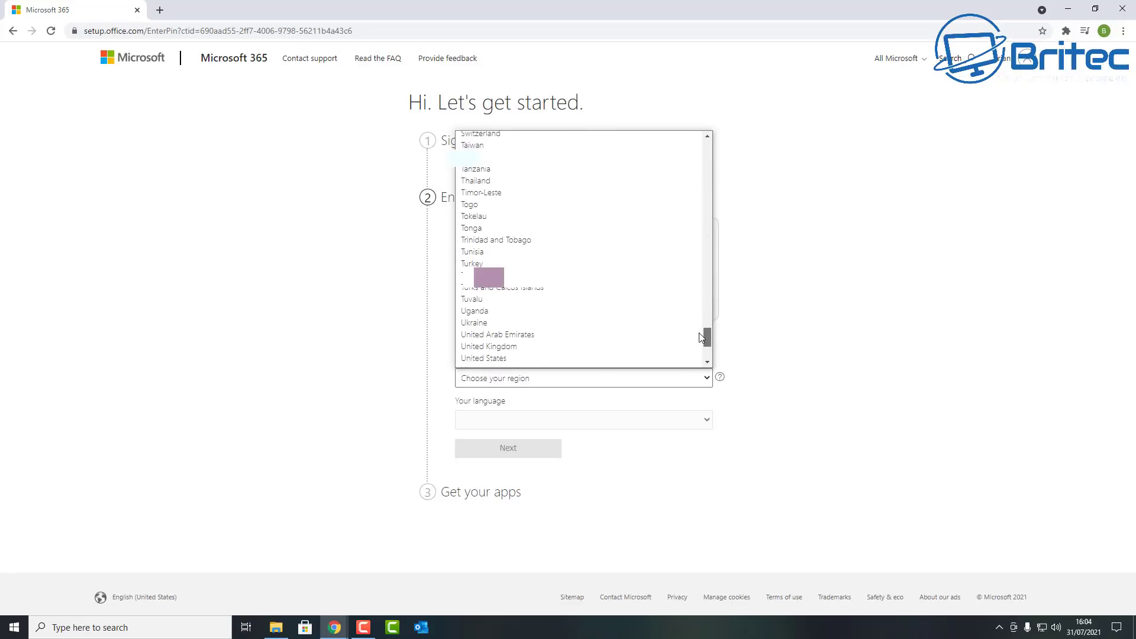
{"action": "left_click", "coordinate": [555, 346]}
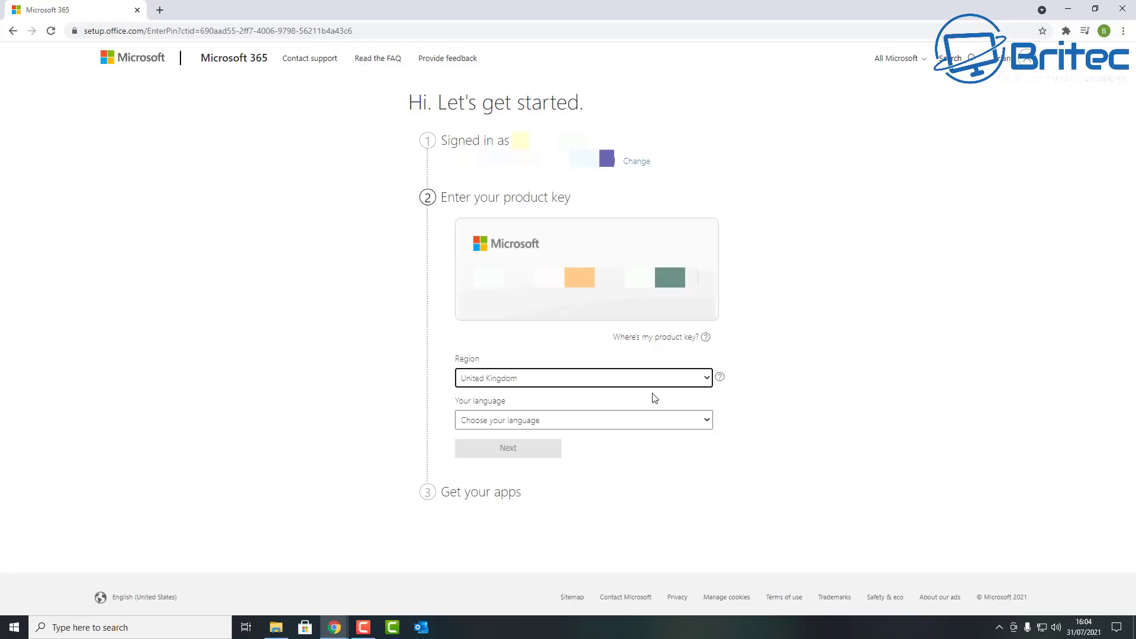
{"action": "left_click", "coordinate": [680, 418]}
{"action": "scroll", "coordinate": [661, 382], "scroll_direction": "down", "scroll_amount": 2}
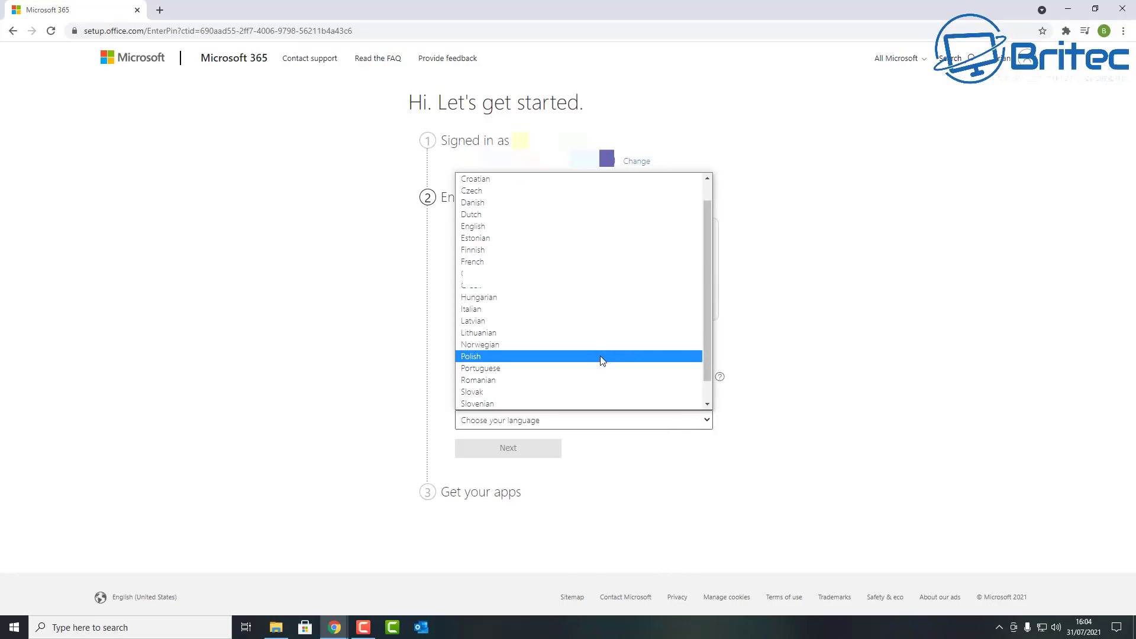
{"action": "left_click", "coordinate": [526, 227]}
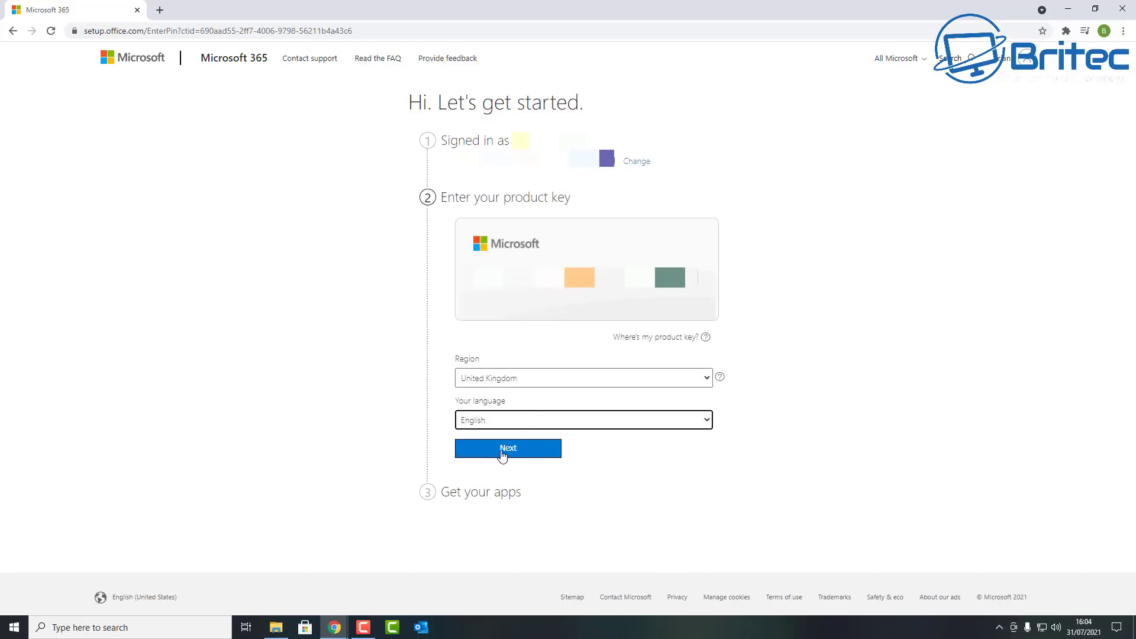
{"action": "left_click", "coordinate": [525, 452]}
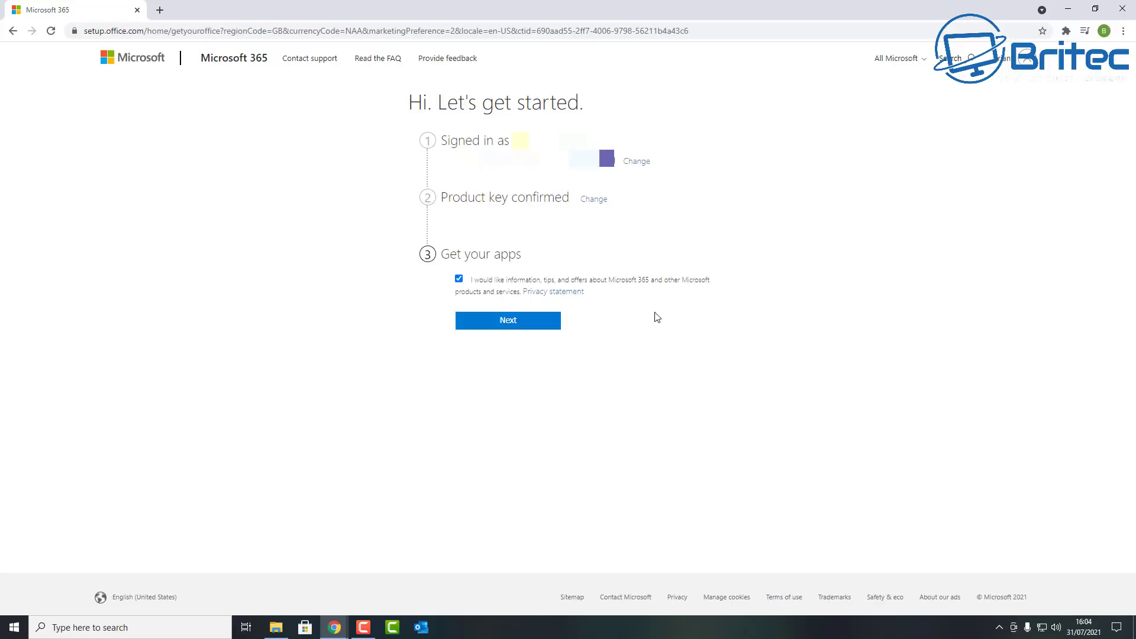
Step: Untick the marketing offers box, continue, and download the Office Pro Plus 2016 installer
{"action": "left_click", "coordinate": [502, 325]}
{"action": "left_click", "coordinate": [497, 329]}
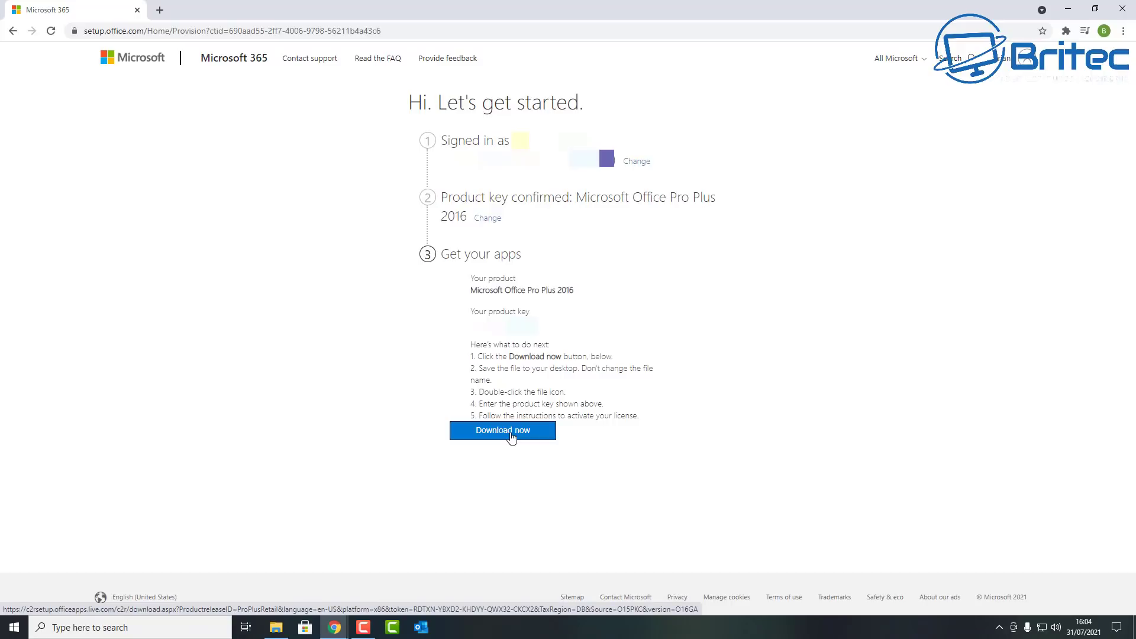
{"action": "left_click", "coordinate": [512, 435]}
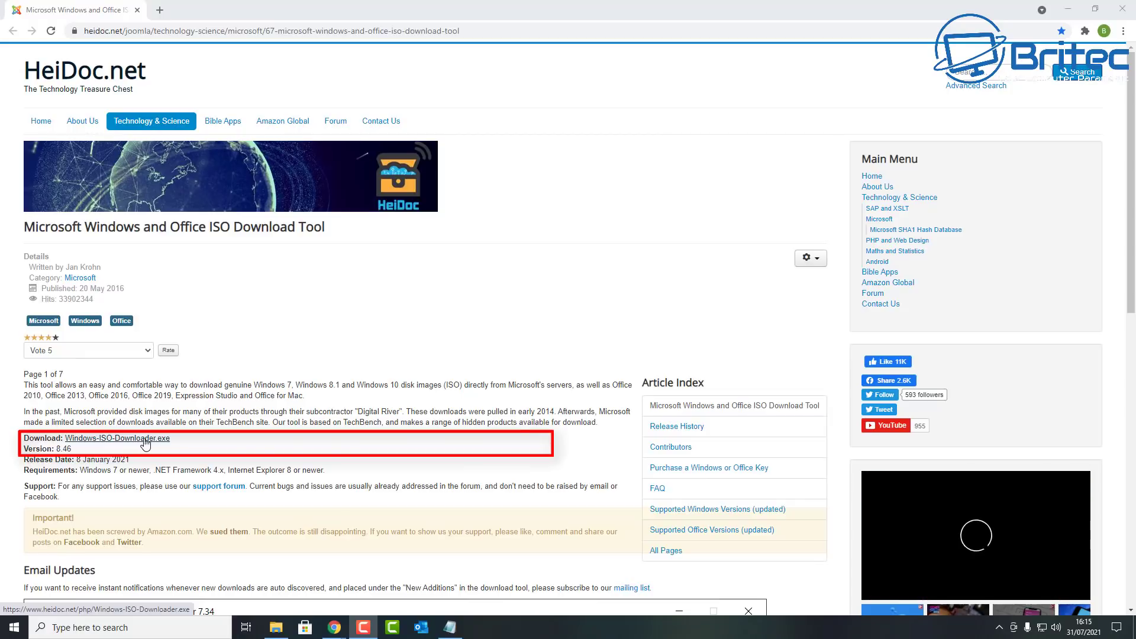
{"action": "left_click_drag", "start_coordinate": [1133, 175], "coordinate": [1133, 390]}
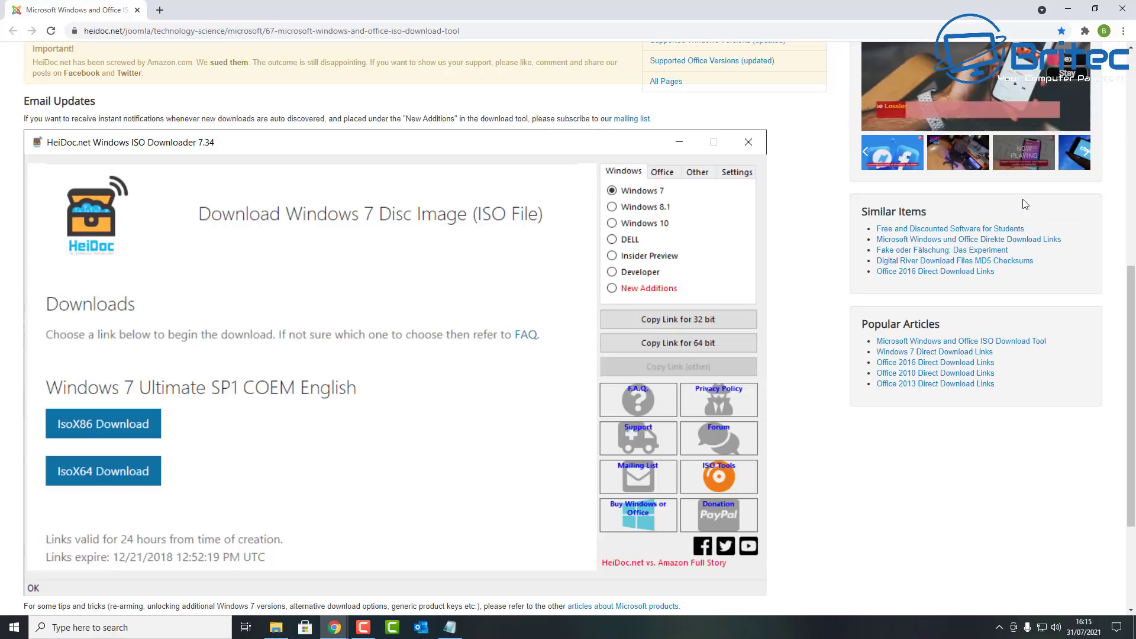
Step: Minimise the browser and HeiDoc.net ISO Downloader windows to reveal the desktop
{"action": "left_click", "coordinate": [1071, 9]}
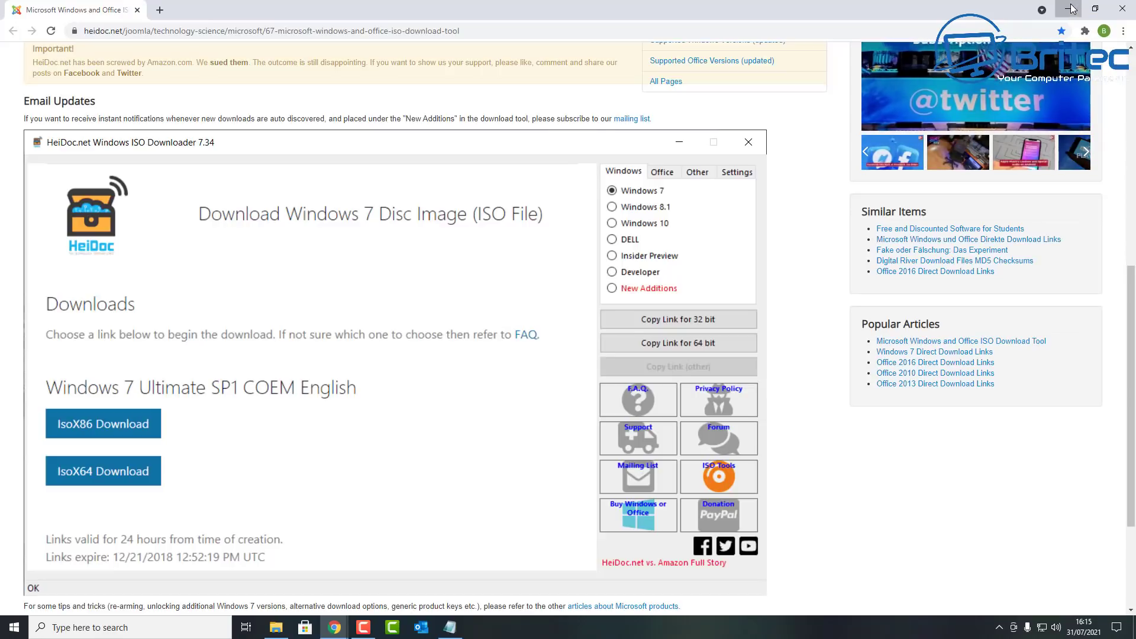